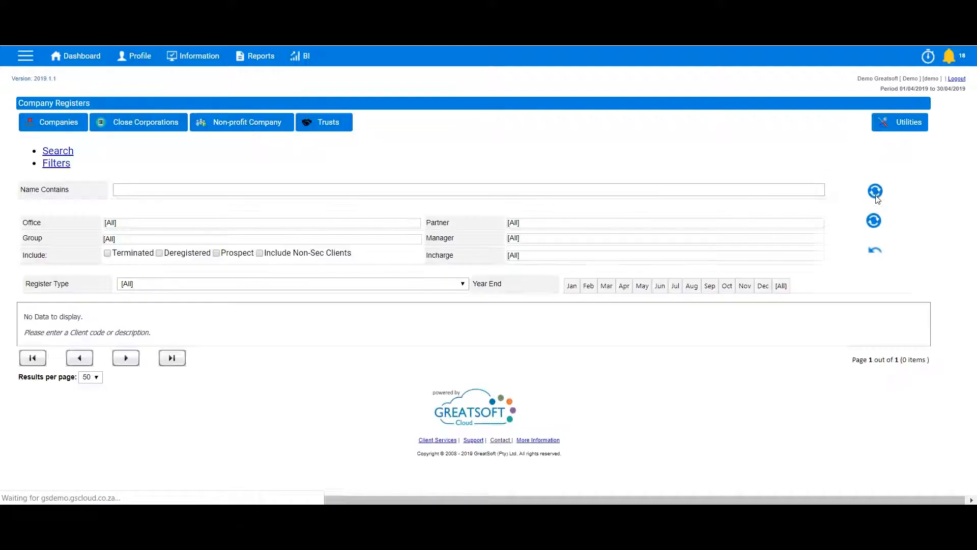
# Search the company registers for "green" and open the share transfers of Green Test CO (PTY) LTD
pyautogui.write('green')
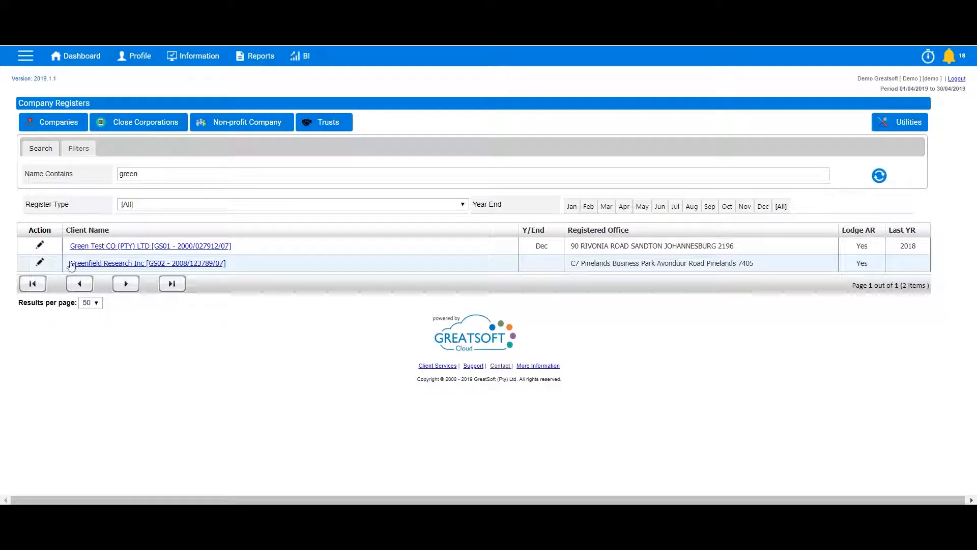
pyautogui.click(81, 245)
pyautogui.click(105, 277)
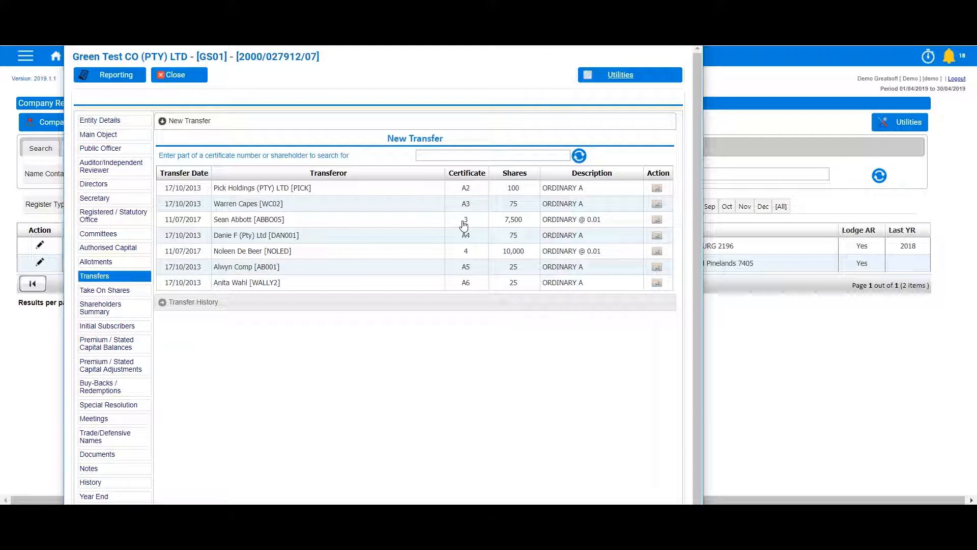
# Start a new transfer for the shares Pick Holdings (PTY) LTD holds under certificate A2
pyautogui.click(458, 155)
pyautogui.click(457, 154)
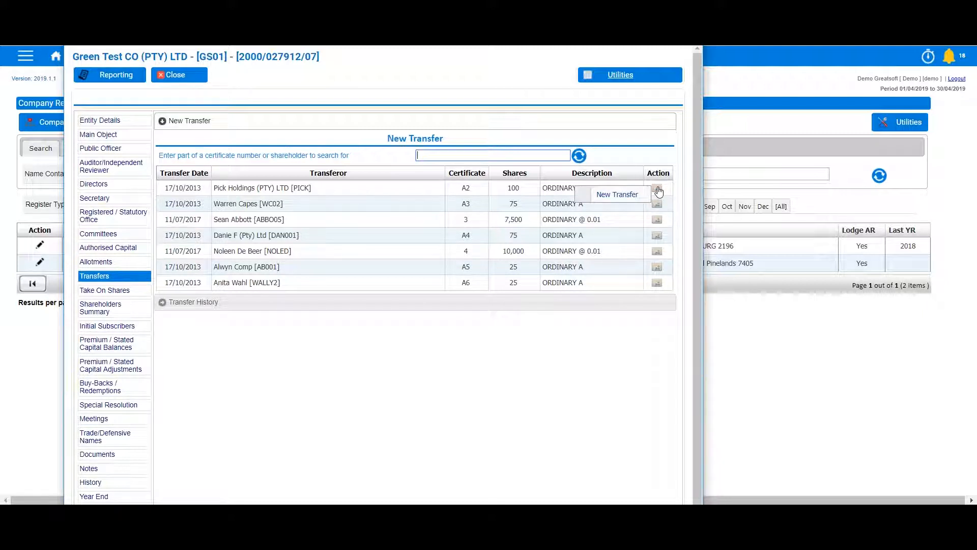
pyautogui.click(616, 194)
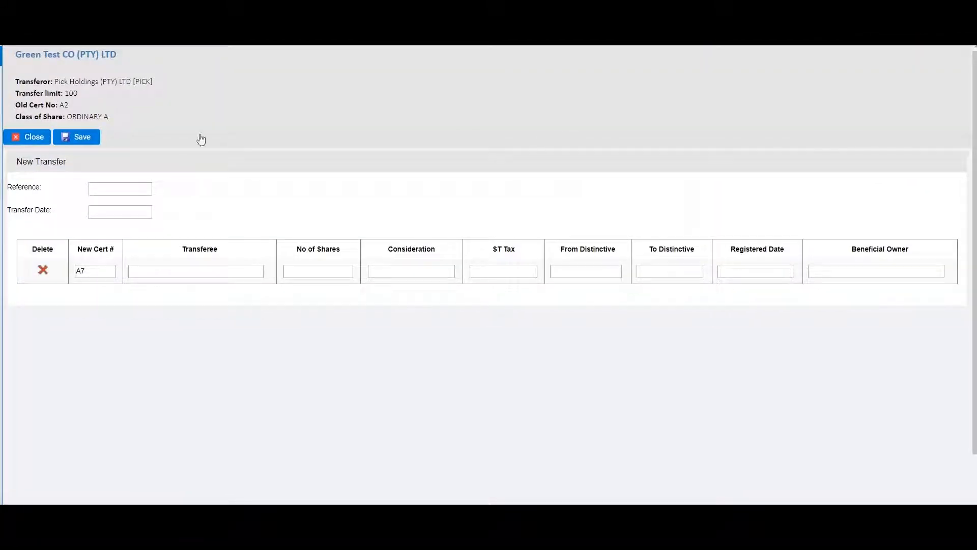
# Set the transfer's reference to T2 and its transfer date to 09/07/2019
pyautogui.click(133, 188)
pyautogui.write('T2')
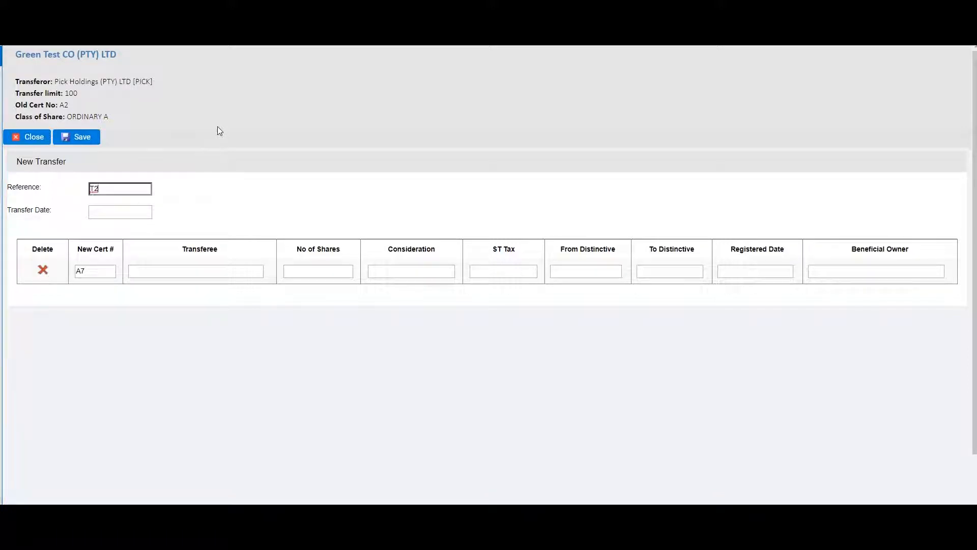
pyautogui.press('Tab')
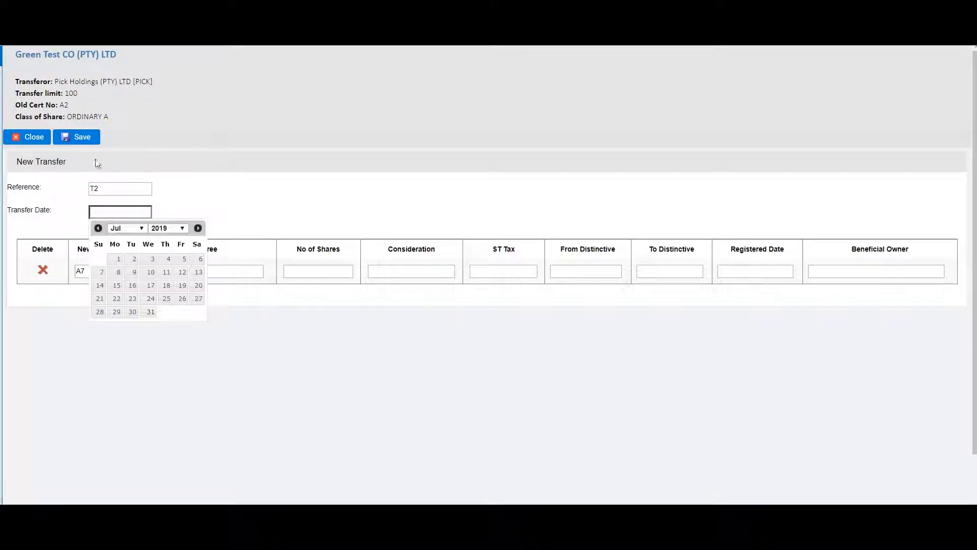
pyautogui.click(135, 272)
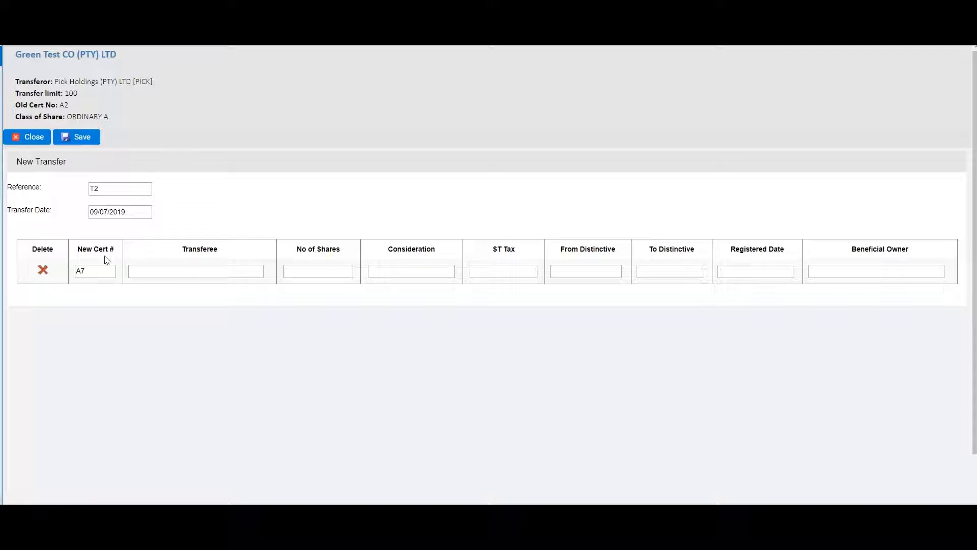
# On the A7 certificate row, choose the individual shareholder matching "abbo" as transferee and allocate 40 shares
pyautogui.click(99, 271)
pyautogui.click(155, 274)
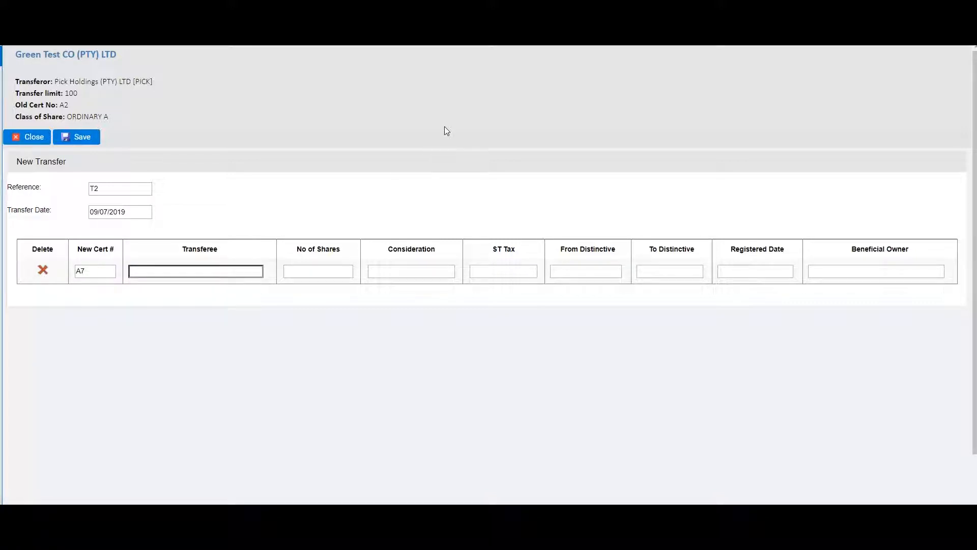
pyautogui.write('abbo')
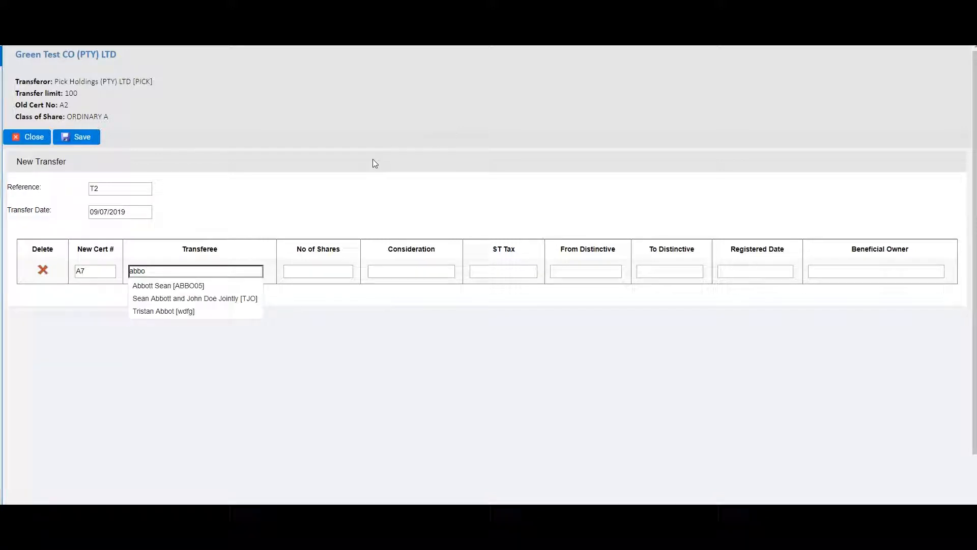
pyautogui.click(194, 286)
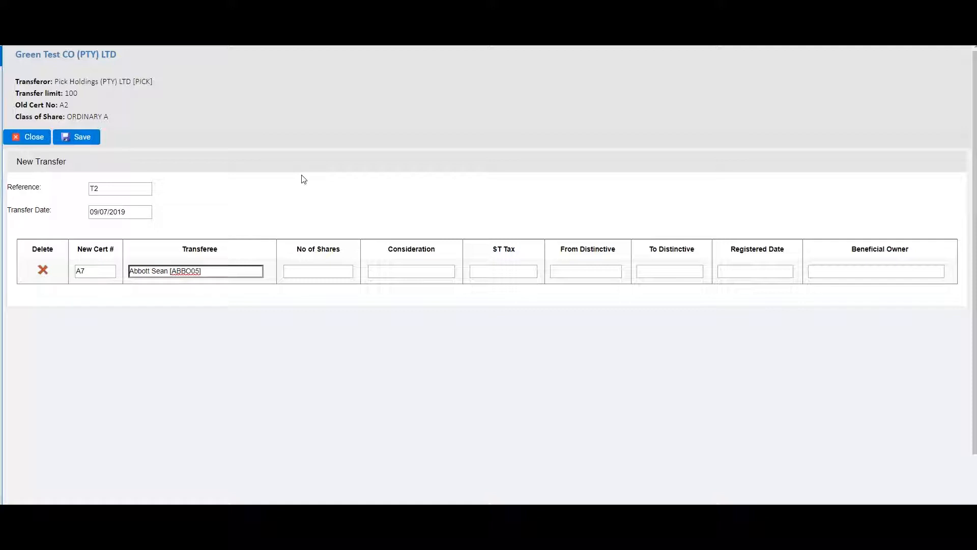
pyautogui.press('Tab')
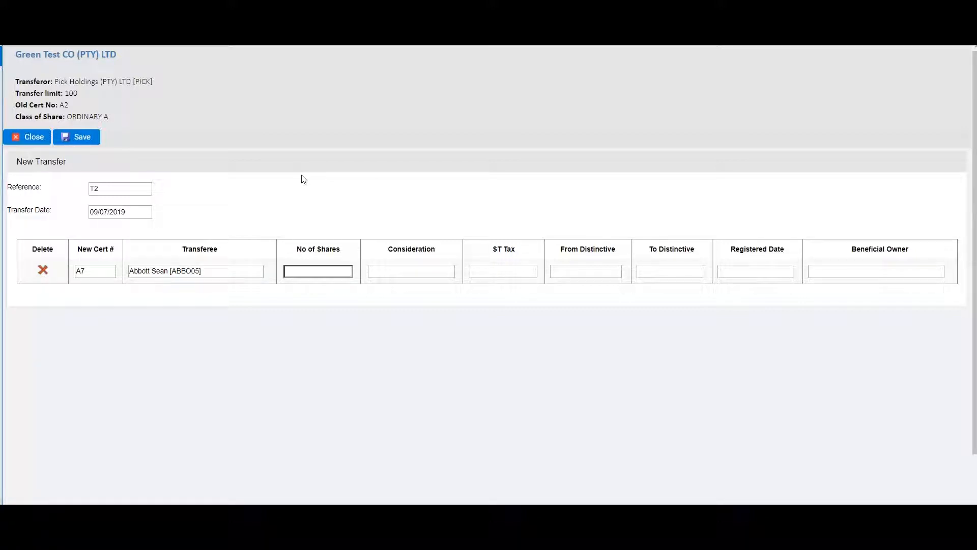
pyautogui.write('1000')
pyautogui.doubleClick(71, 93)
pyautogui.click(320, 273)
pyautogui.moveTo(320, 270); pyautogui.dragTo(280, 273)
pyautogui.write('40')
pyautogui.press('Tab')
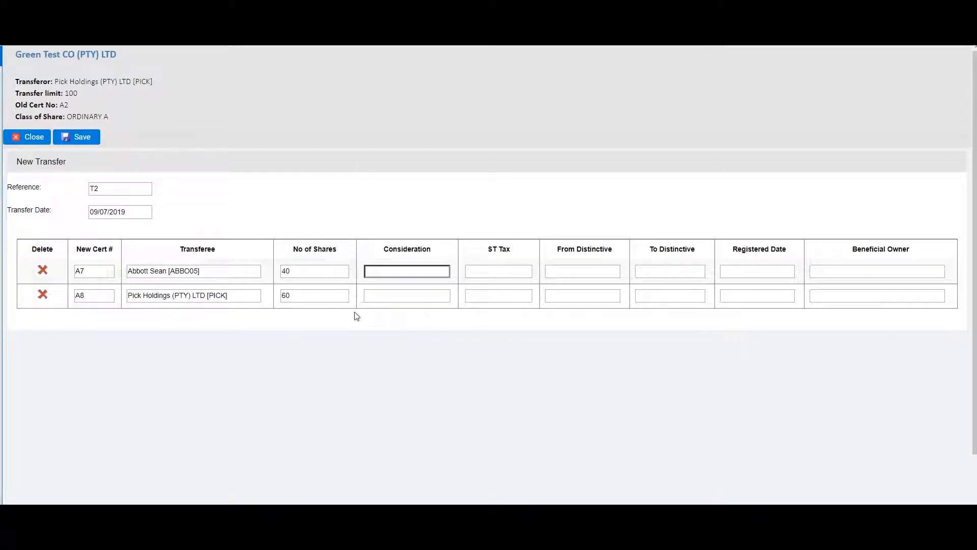
# Change the A8 row's transferee to WARREN CAPES (PTY) LTD and allocate 40 shares to it
pyautogui.click(244, 294)
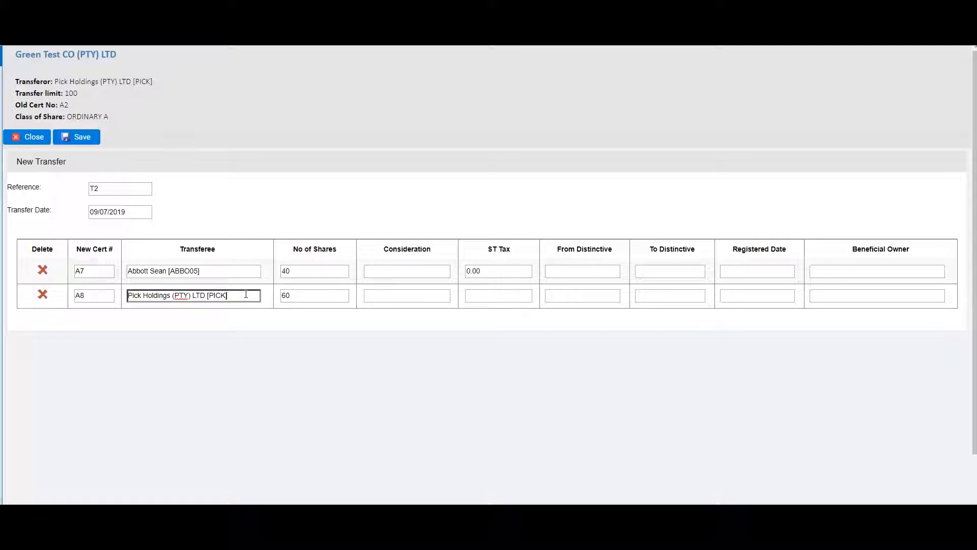
pyautogui.tripleClick(245, 295)
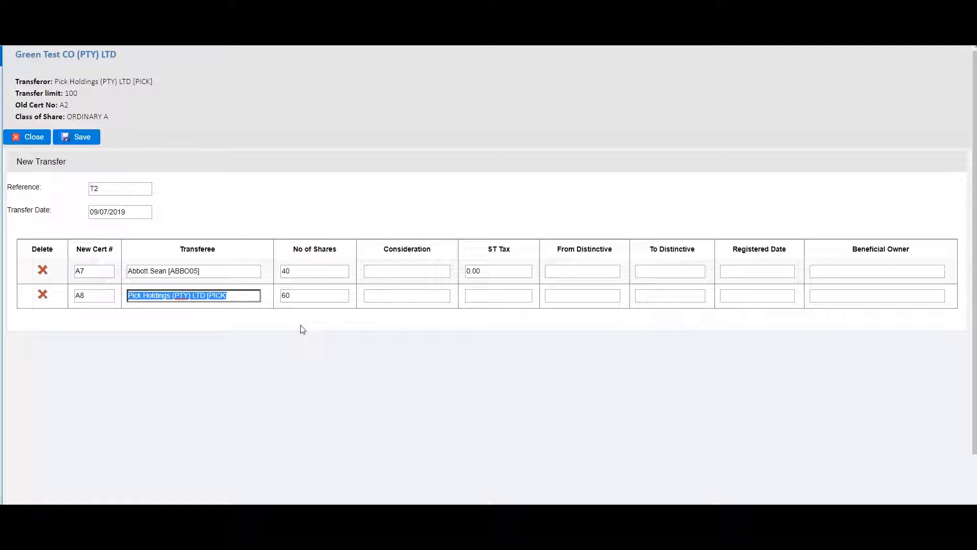
pyautogui.write('cap')
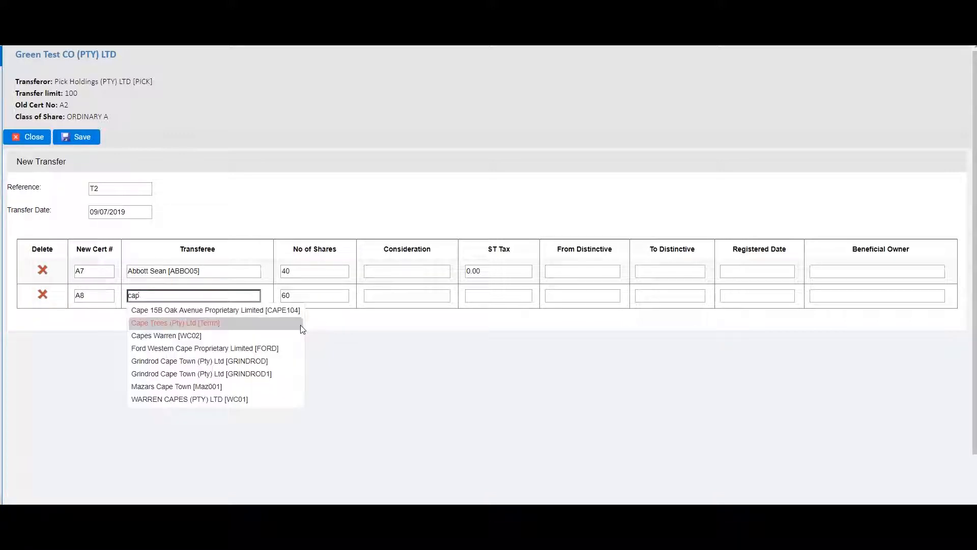
pyautogui.click(256, 398)
pyautogui.press('Tab')
pyautogui.write('40')
pyautogui.press('Tab')
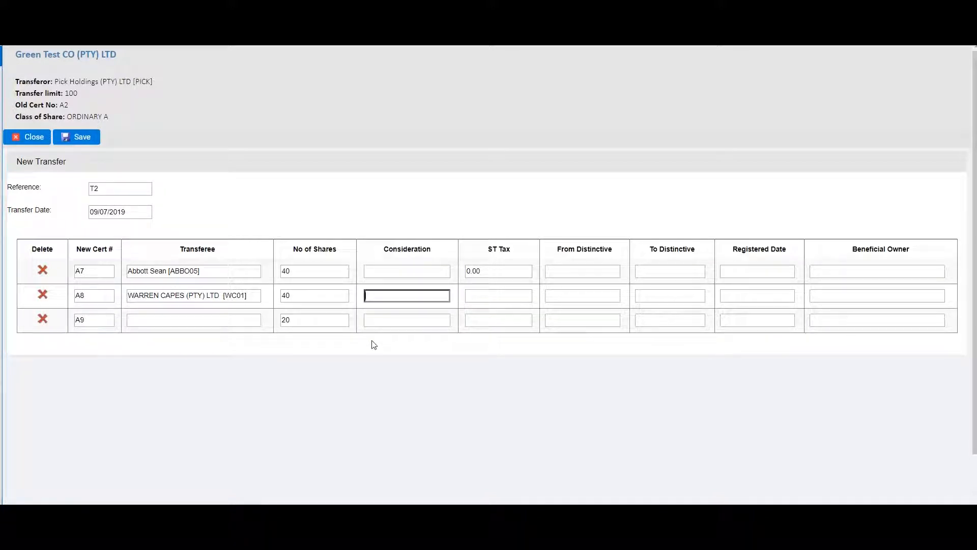
# Set Pick Holdings (PTY) LTD as the transferee of the remaining shares on certificate A9
pyautogui.click(208, 322)
pyautogui.write('pick')
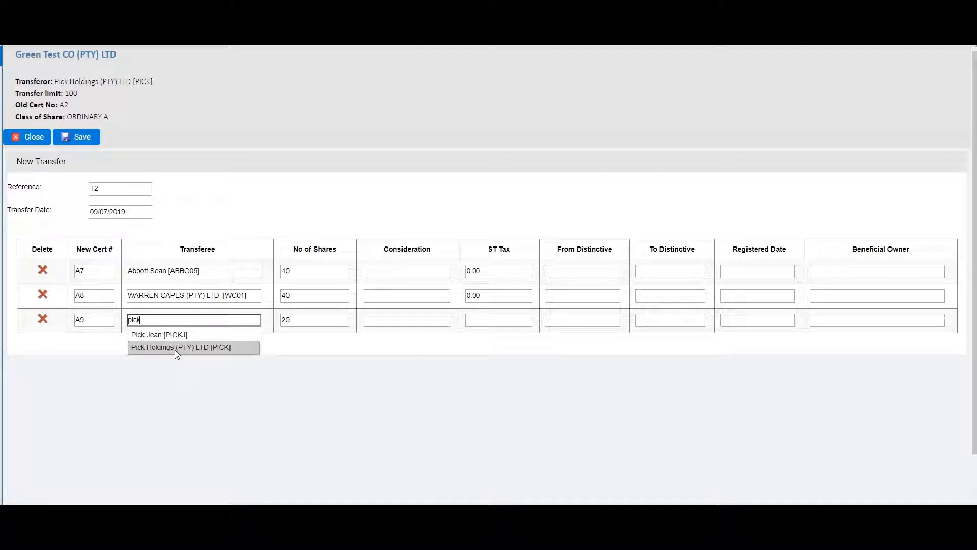
pyautogui.click(175, 348)
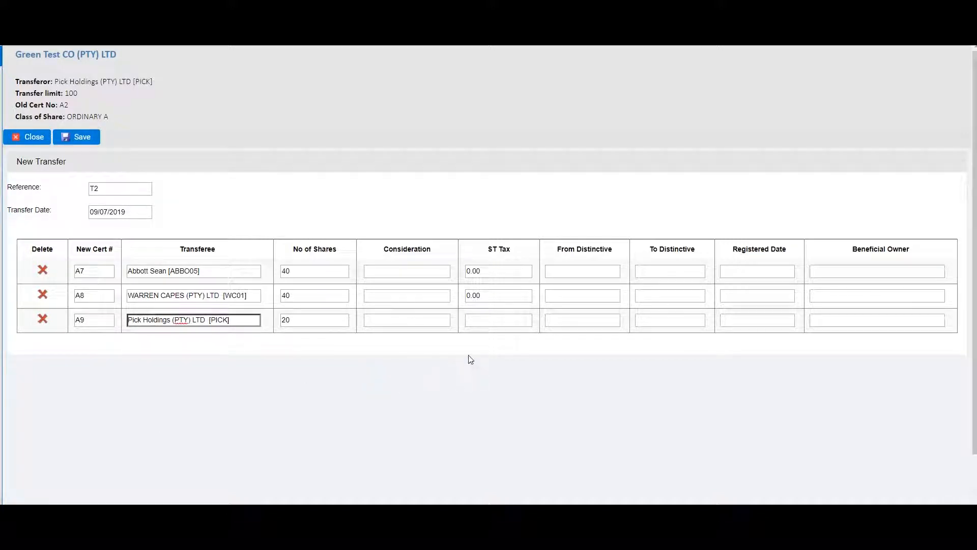
# Enter a trial consideration of 40,000 for certificate A7 to calculate its ST tax
pyautogui.click(435, 271)
pyautogui.press('Tab')
pyautogui.hotkey('shift', 'Tab')
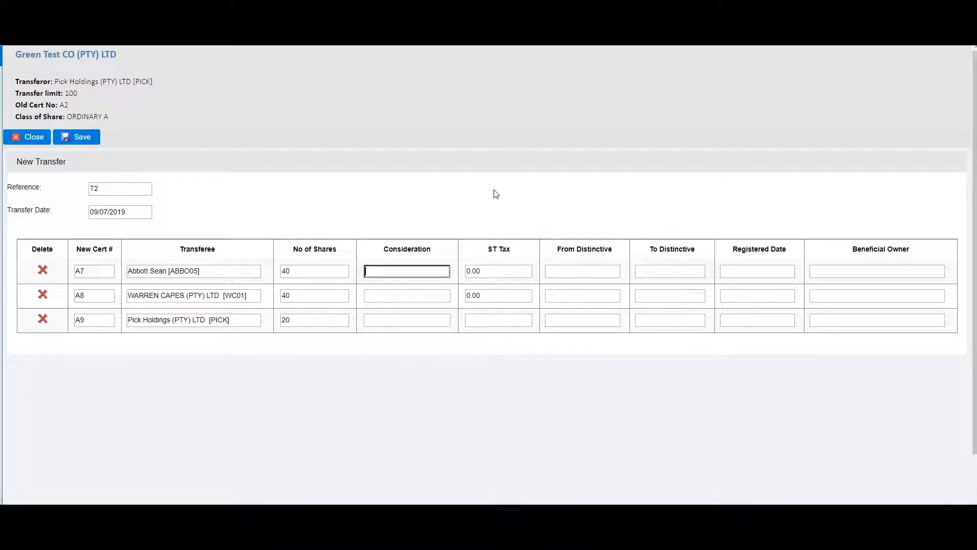
pyautogui.write('40,000')
pyautogui.press('Tab')
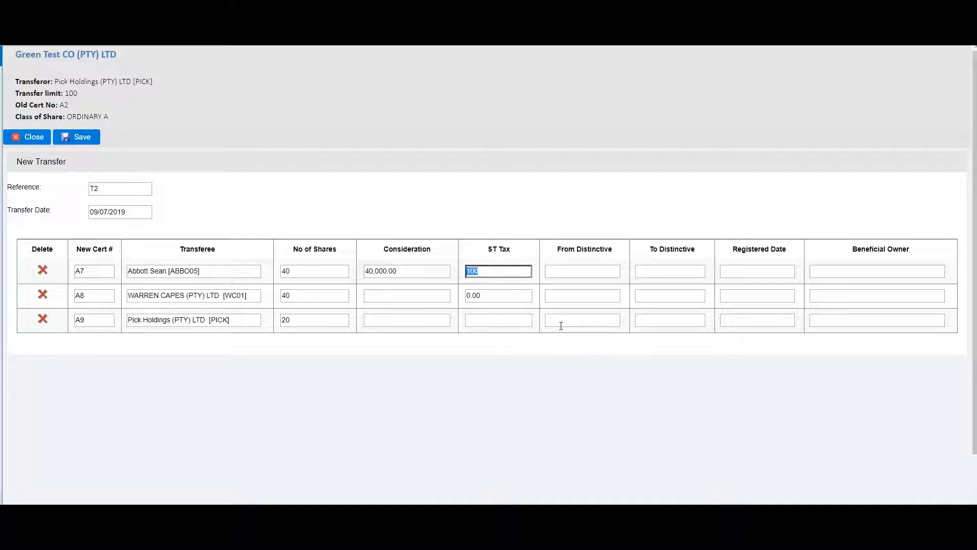
# Set the consideration to 40 for certificates A7 and A8, and to 0 for A9
pyautogui.hotkey('shift', 'Tab')
pyautogui.write('40')
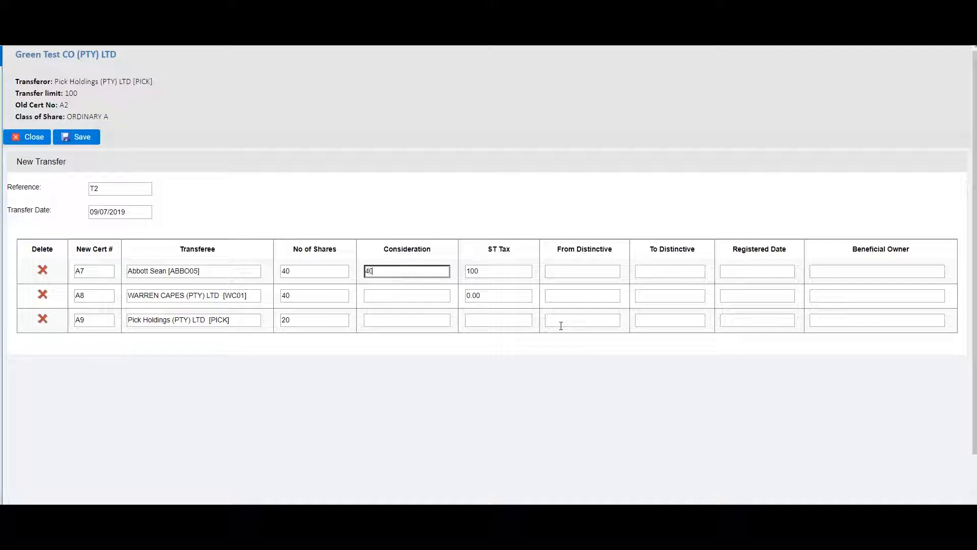
pyautogui.click(421, 297)
pyautogui.write('40')
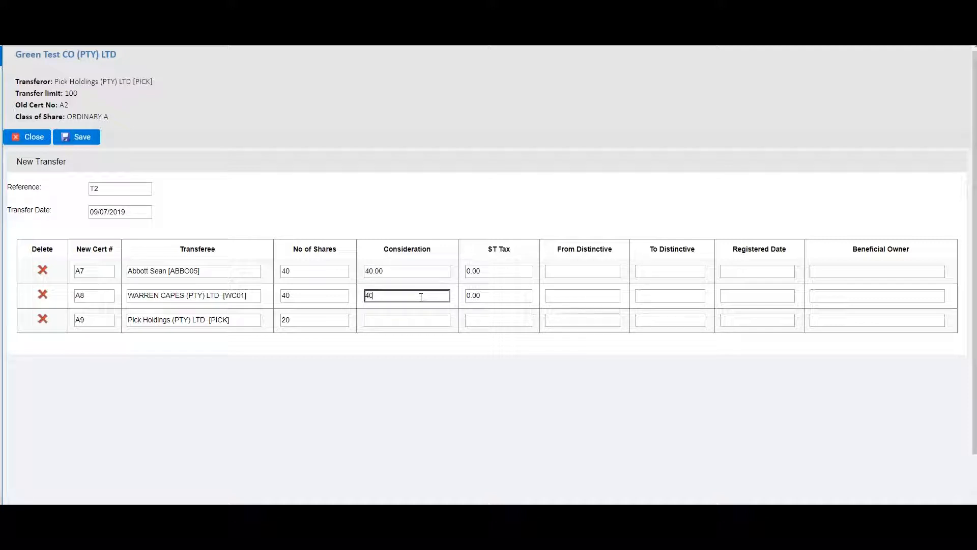
pyautogui.click(421, 325)
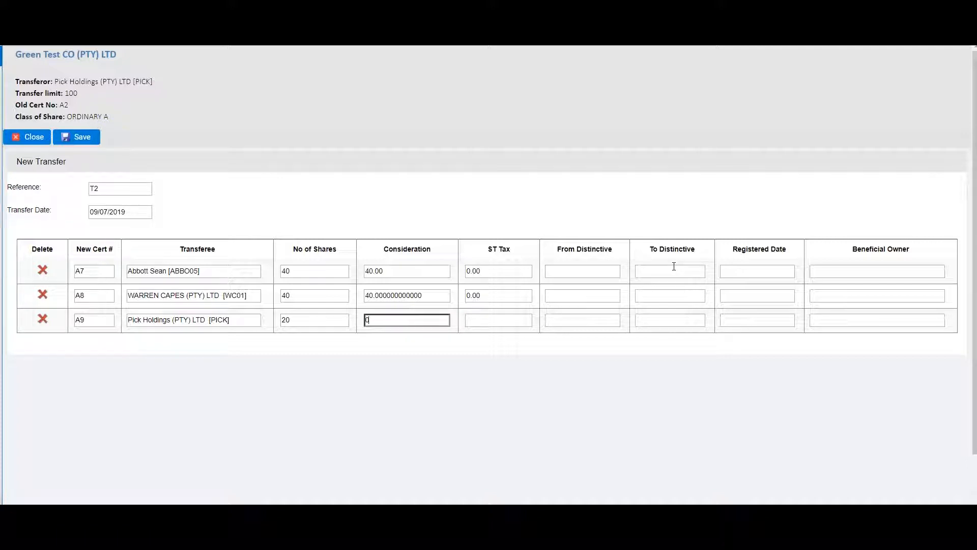
# Choose a beneficial owner matching "wa" for certificate A7, leaving the registered date blank, and save the transfer
pyautogui.click(748, 272)
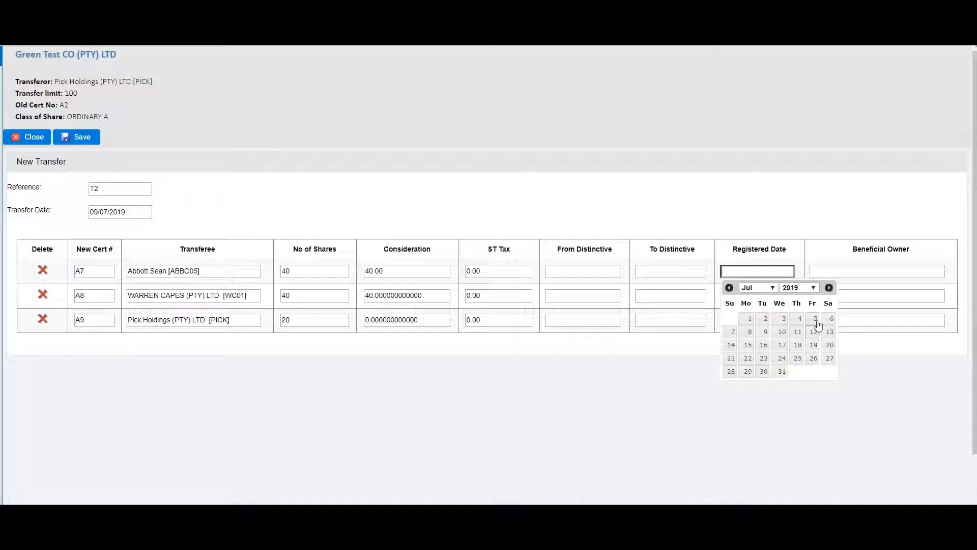
pyautogui.click(843, 275)
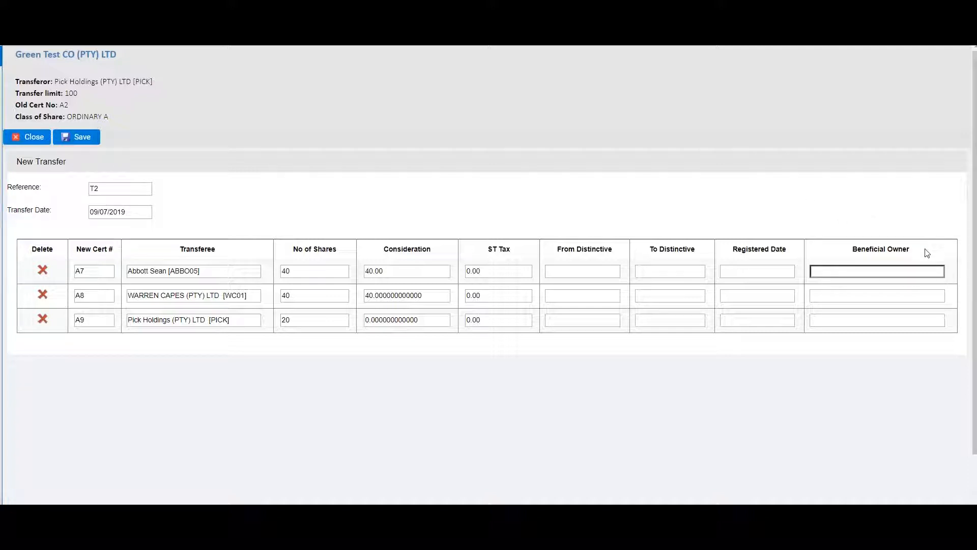
pyautogui.write('Wa')
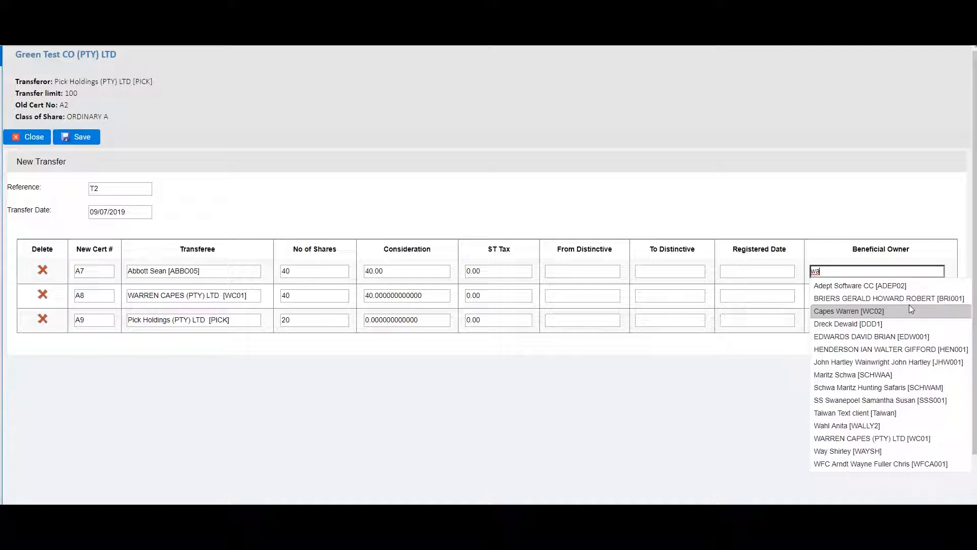
pyautogui.click(899, 375)
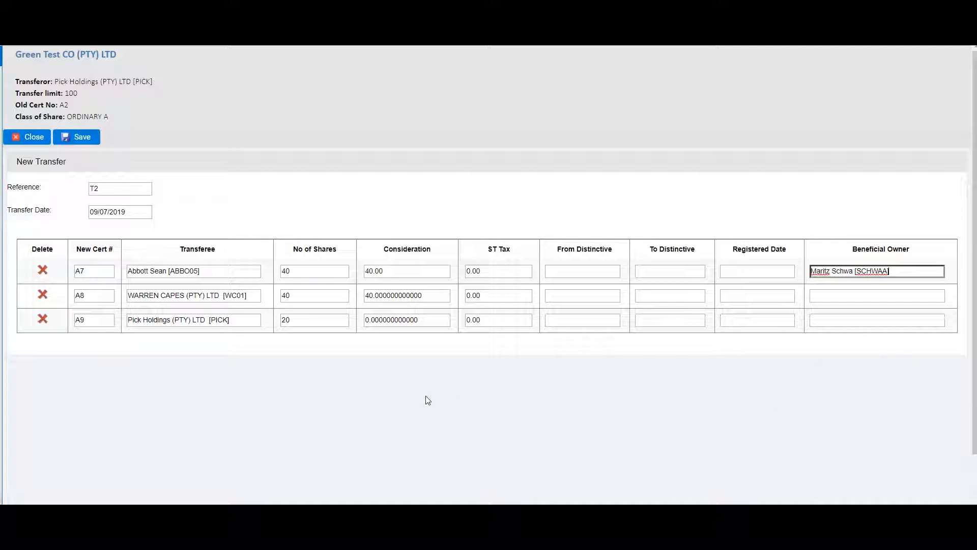
pyautogui.click(77, 137)
pyautogui.click(548, 101)
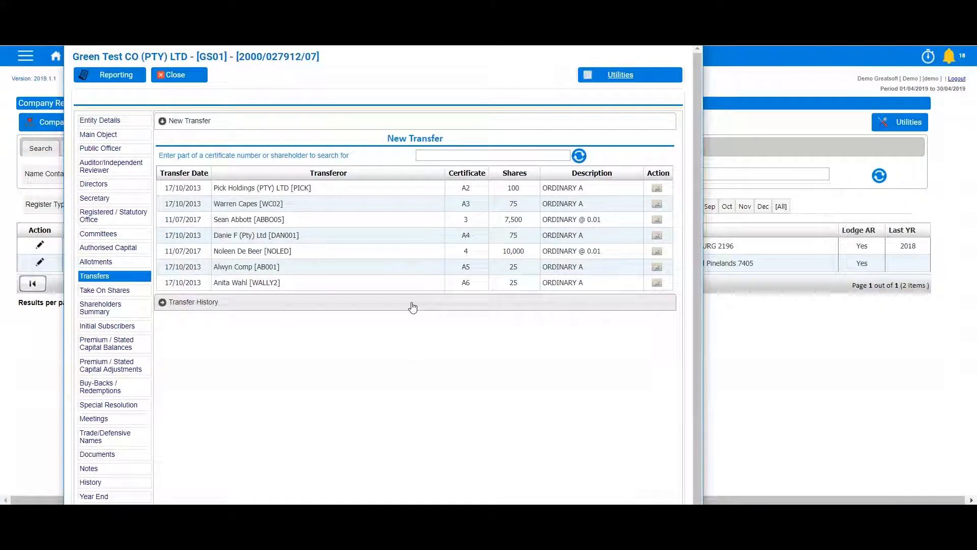
# Open the Pick Holdings shareholder transfer in the workflow and view its complete-and-register prompt without registering
pyautogui.scroll(-1, 308, 354)
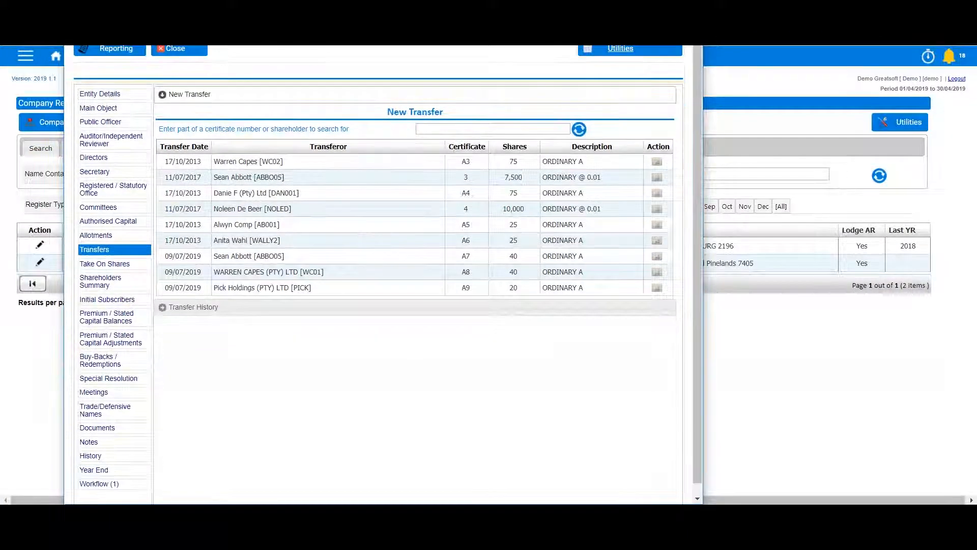
pyautogui.click(103, 486)
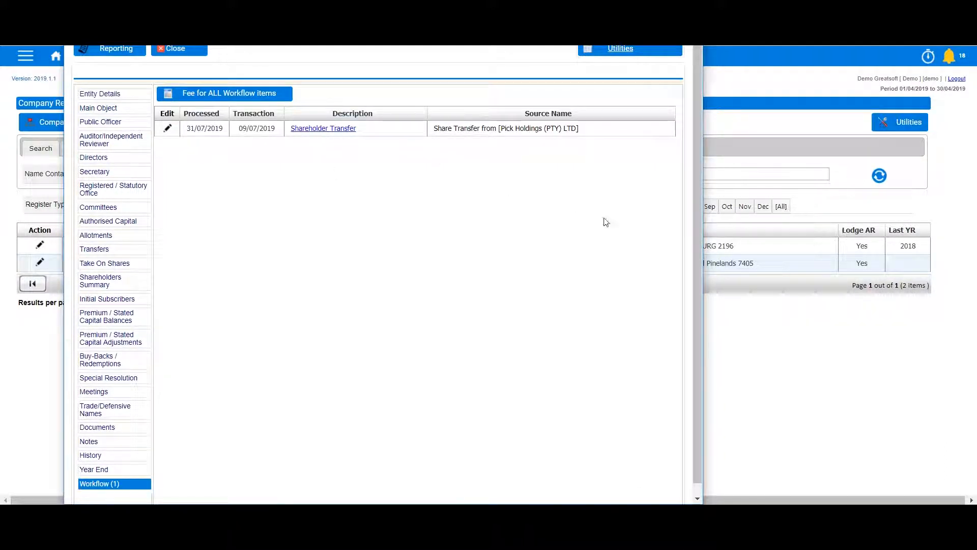
pyautogui.click(642, 256)
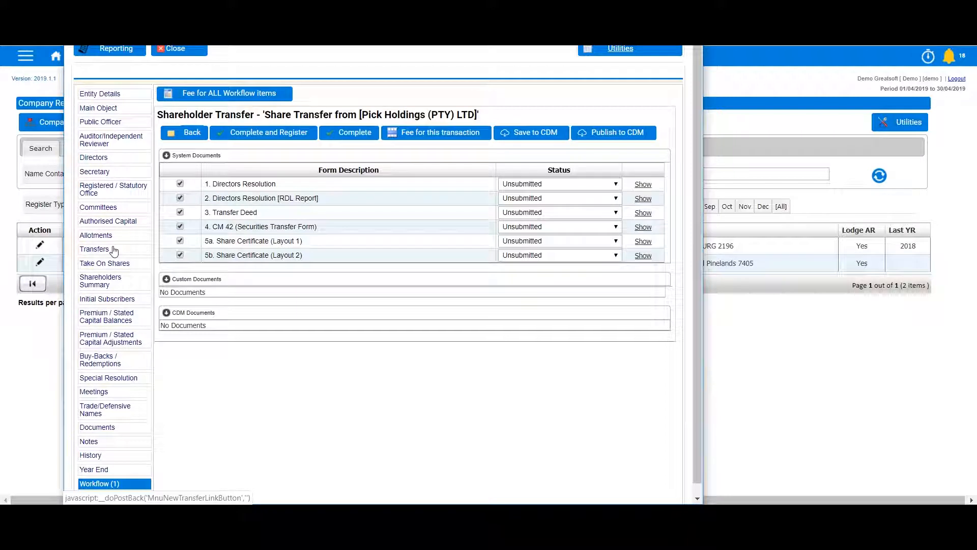
pyautogui.click(291, 134)
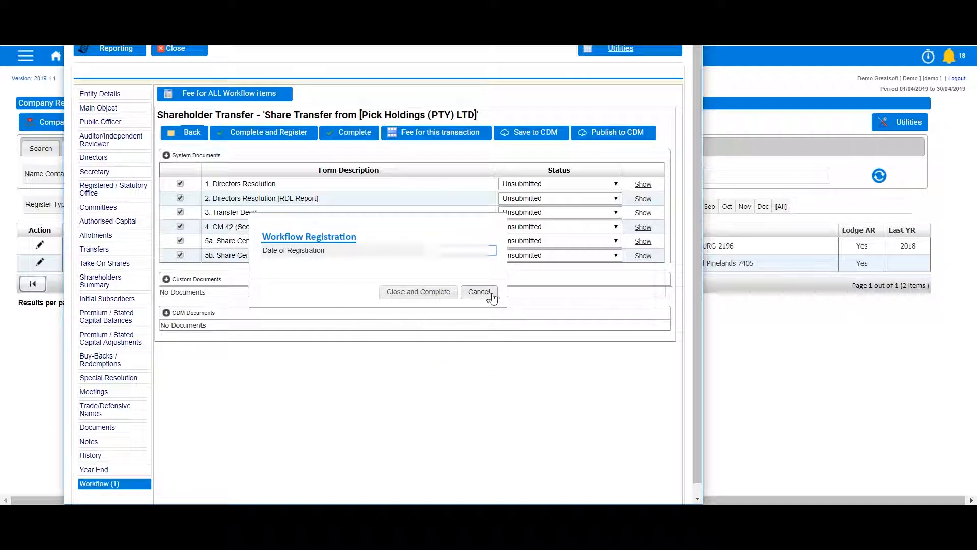
pyautogui.click(479, 292)
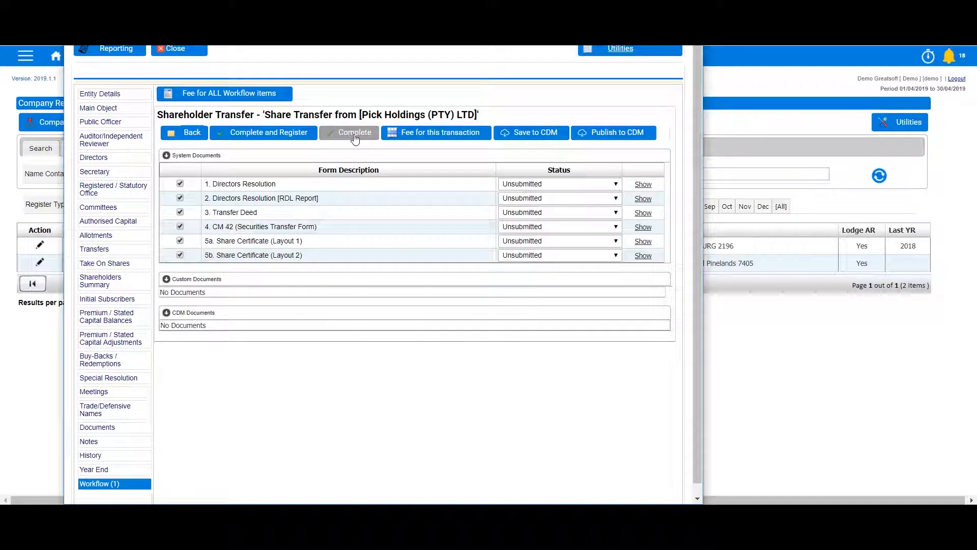
# Expand the company's transfer history and show the actions available for transfer T2
pyautogui.click(103, 249)
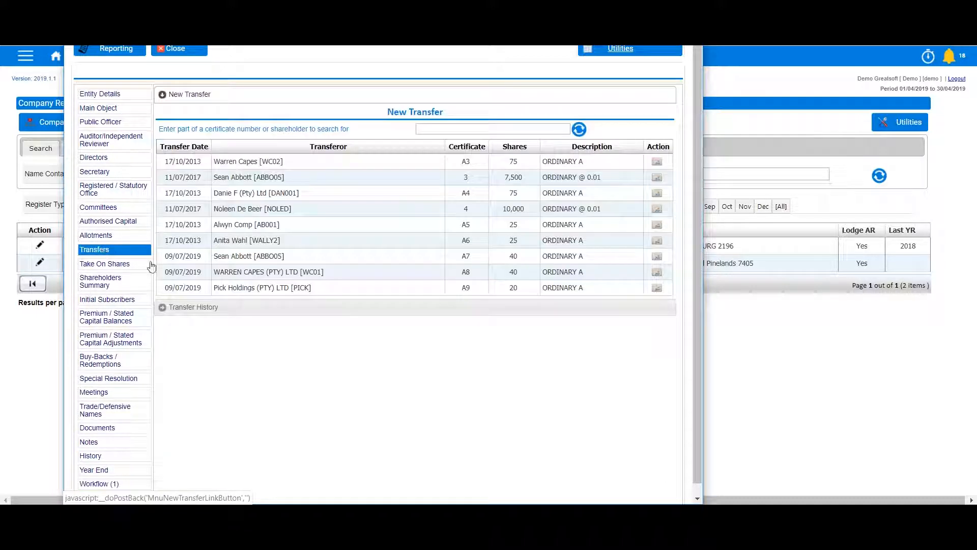
pyautogui.click(281, 307)
pyautogui.click(657, 357)
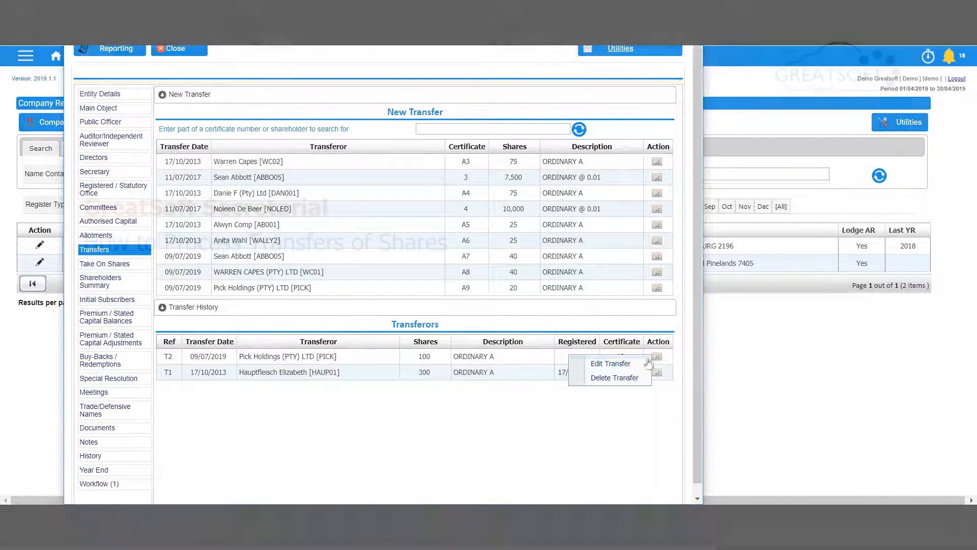